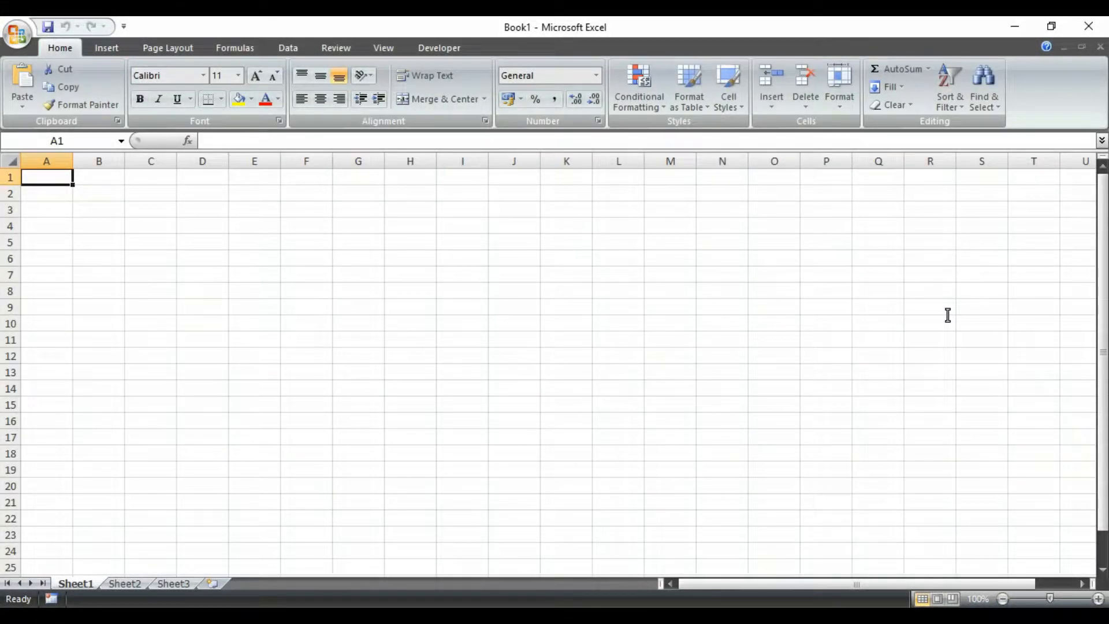
Step: Open the Windows On-Screen Keyboard
key(alt+F11)
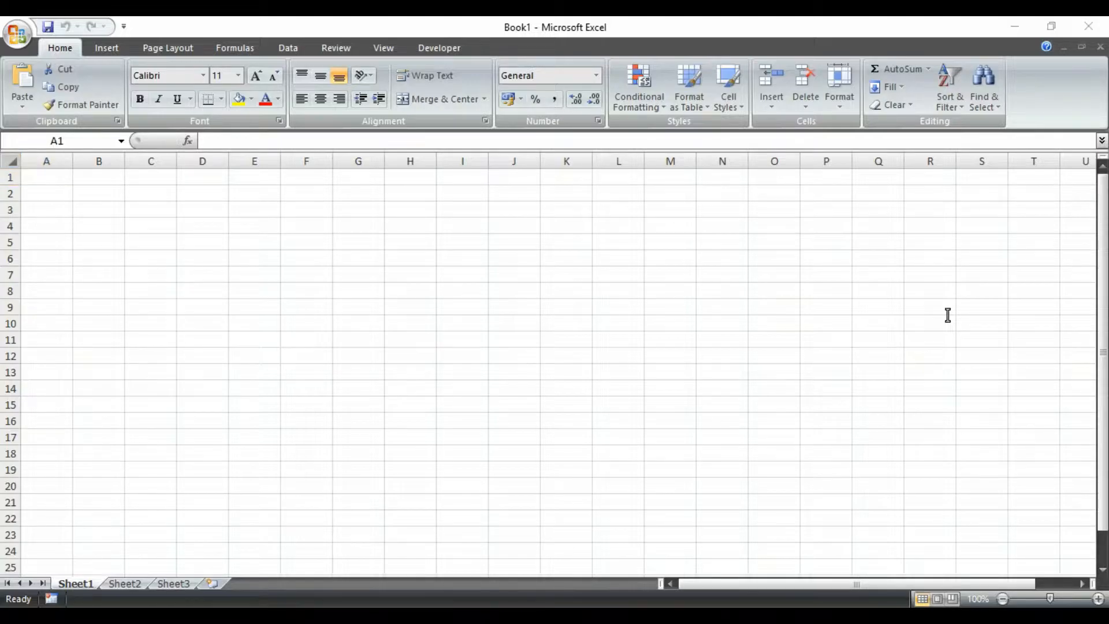
key(super)
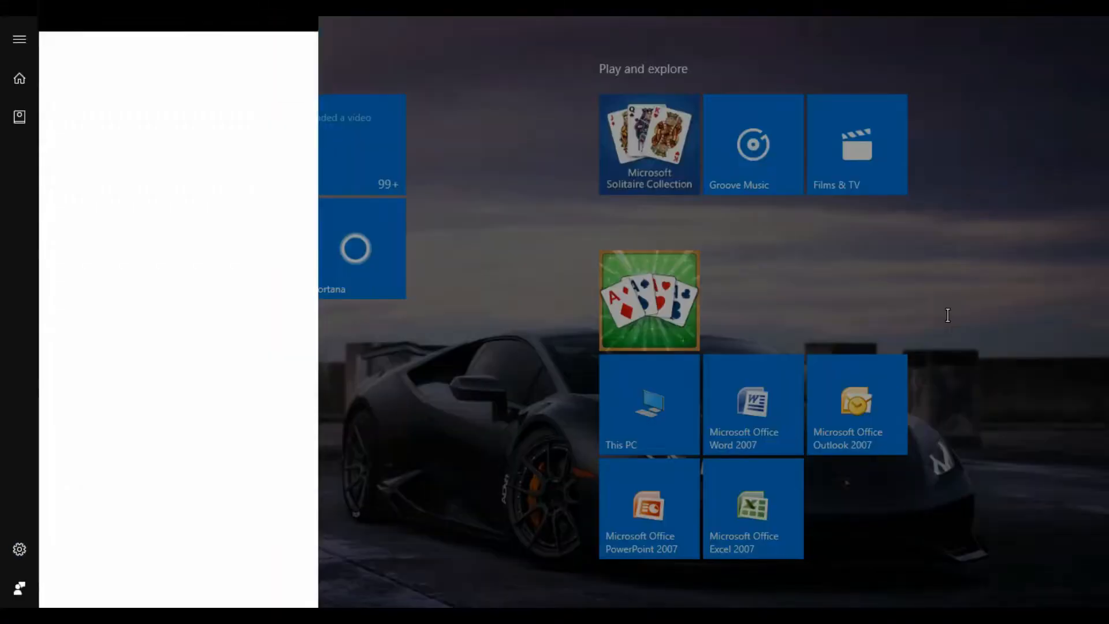
key(Return)
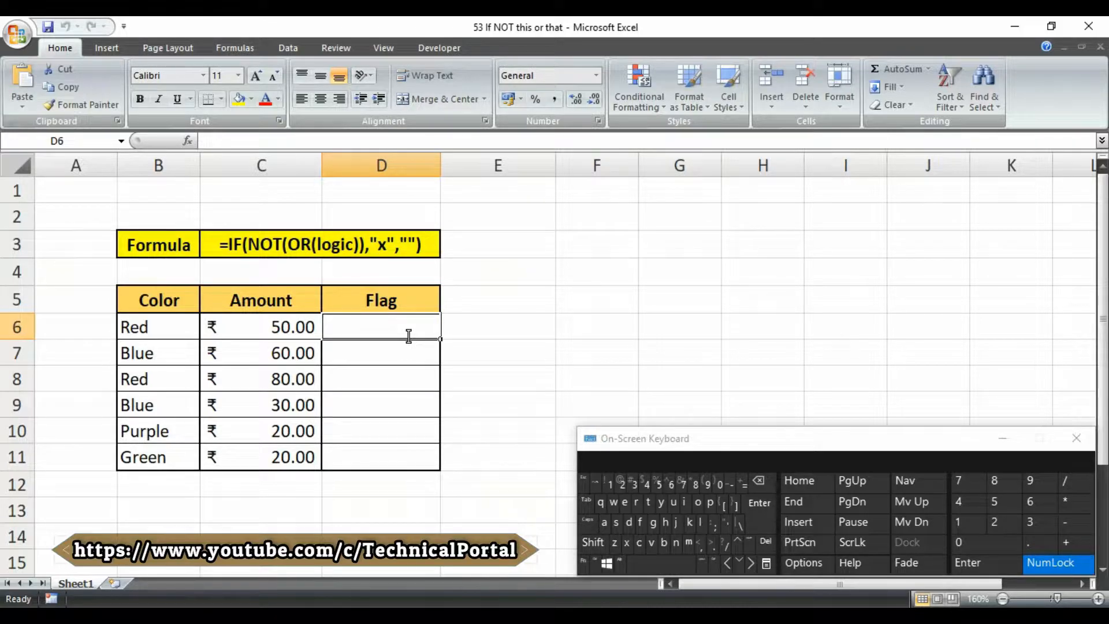
Step: Review the color entries in B6:B11 that the flag formula has to test
drag(156, 327, 156, 431)
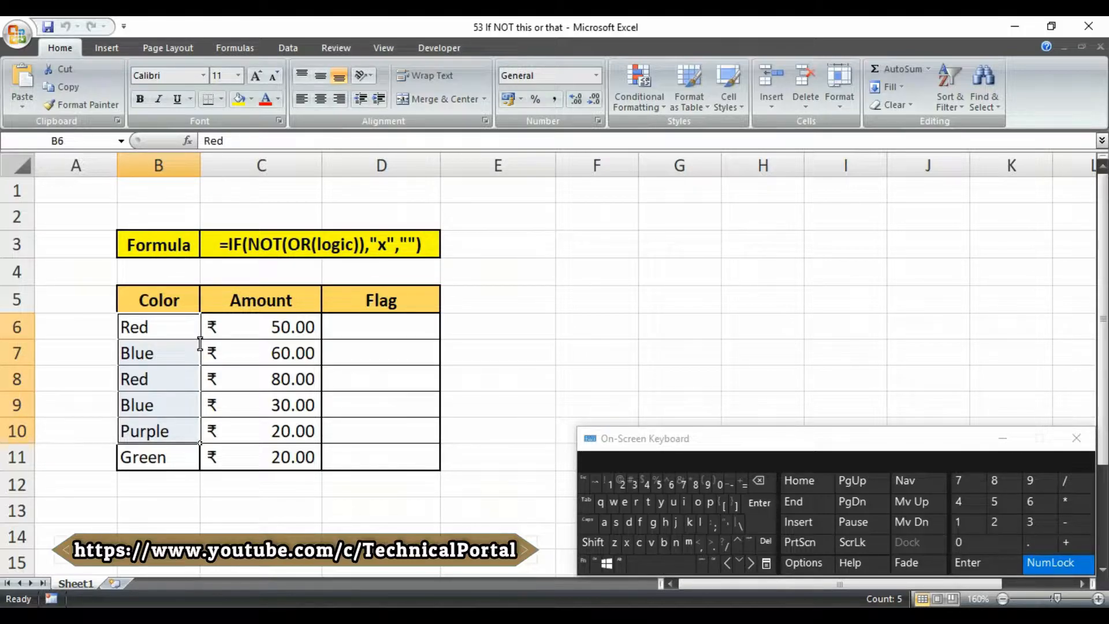
drag(178, 331, 170, 454)
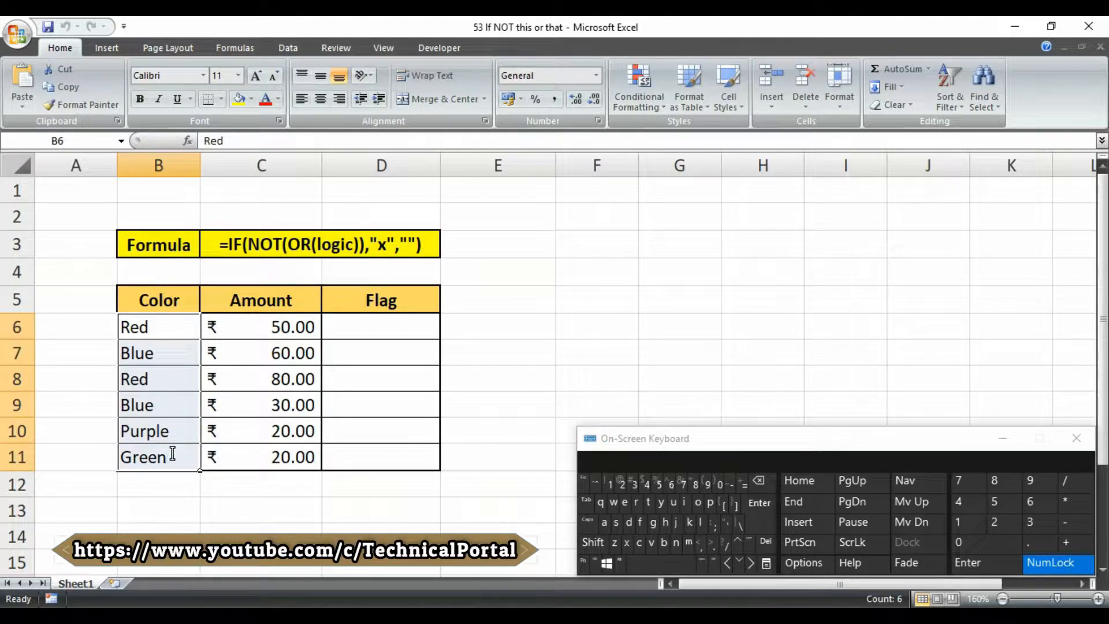
Step: Begin a formula in D6 with the nested functions =IF(NOT(OR(
click(390, 329)
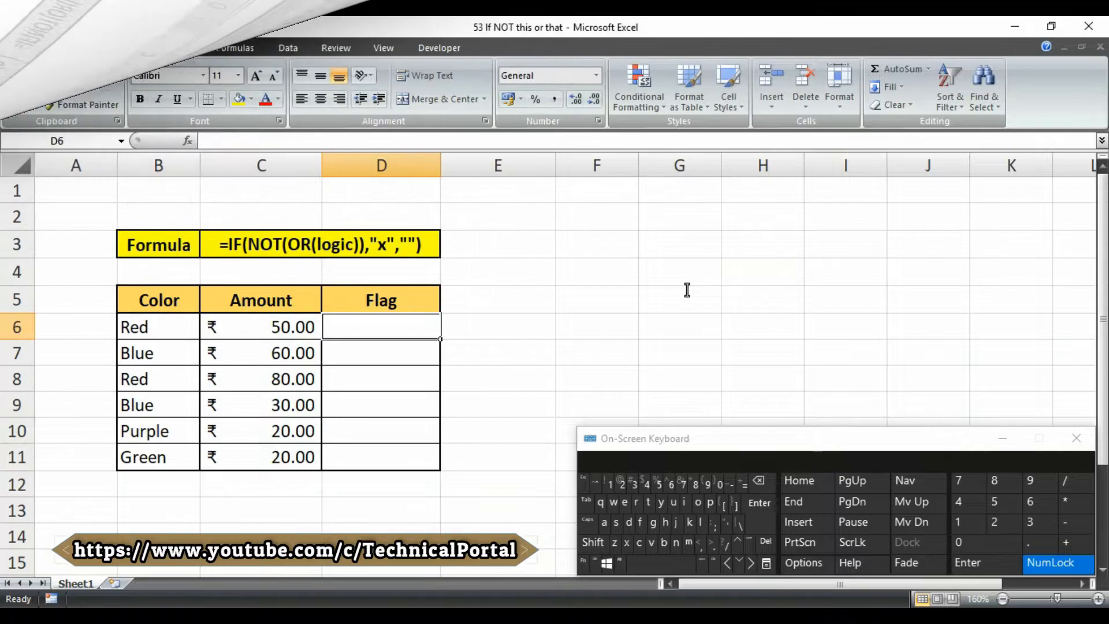
key(Caps_Lock)
text(=)
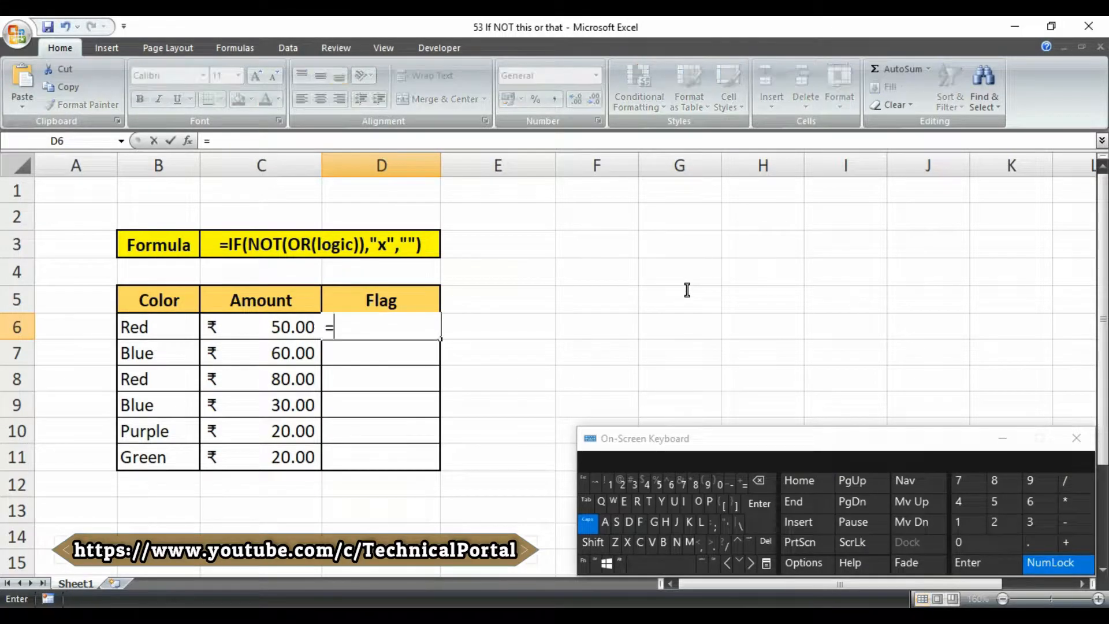
text(IF)
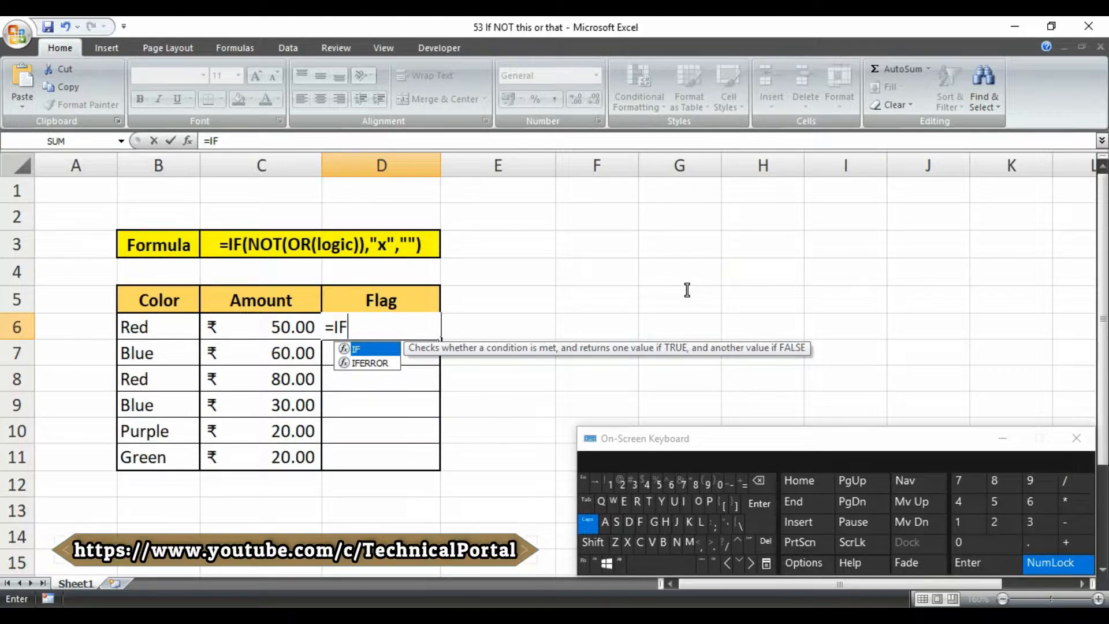
text(()
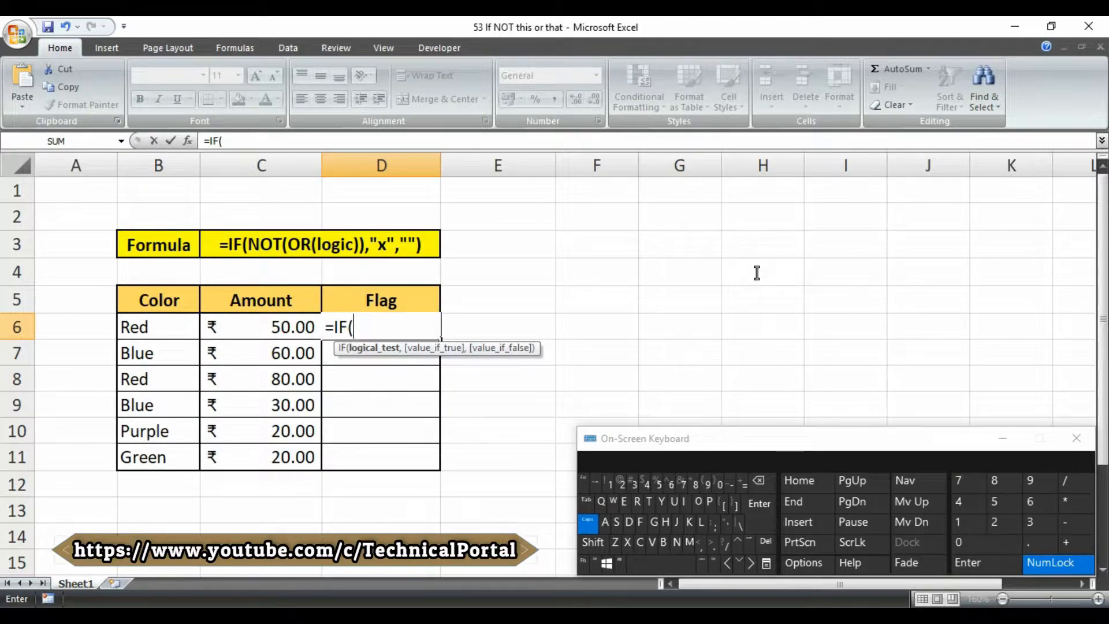
text(NOT)
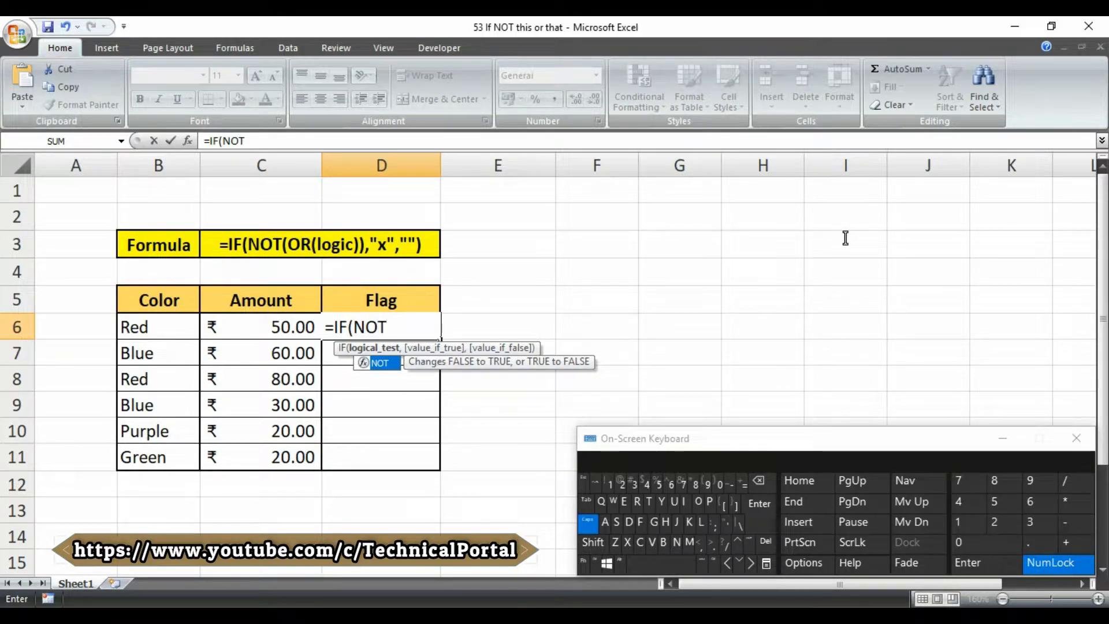
text(()
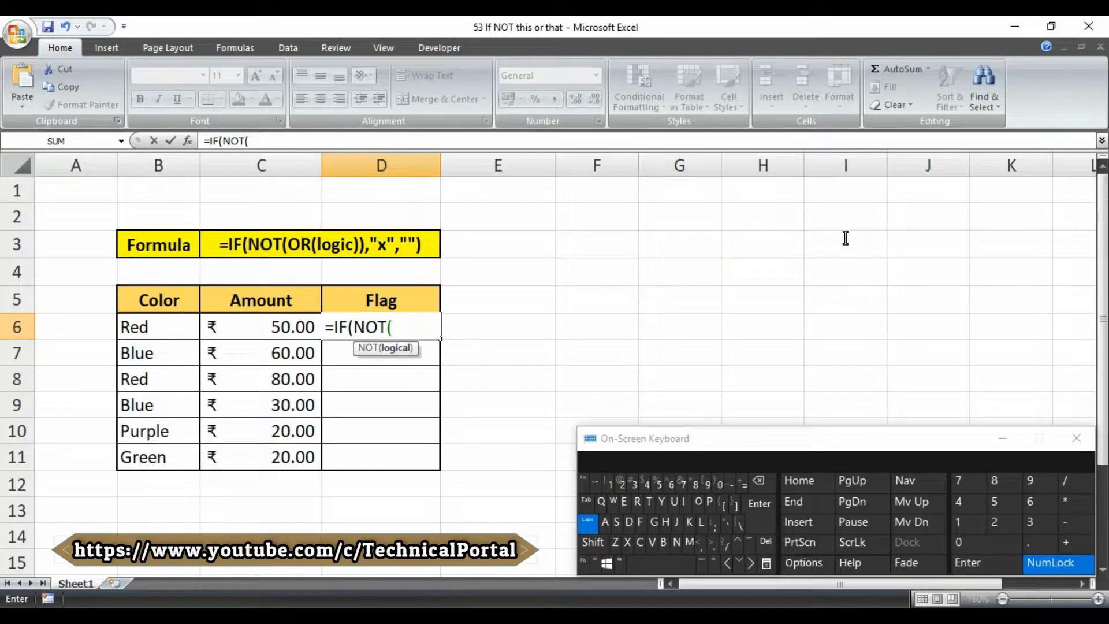
text(OR)
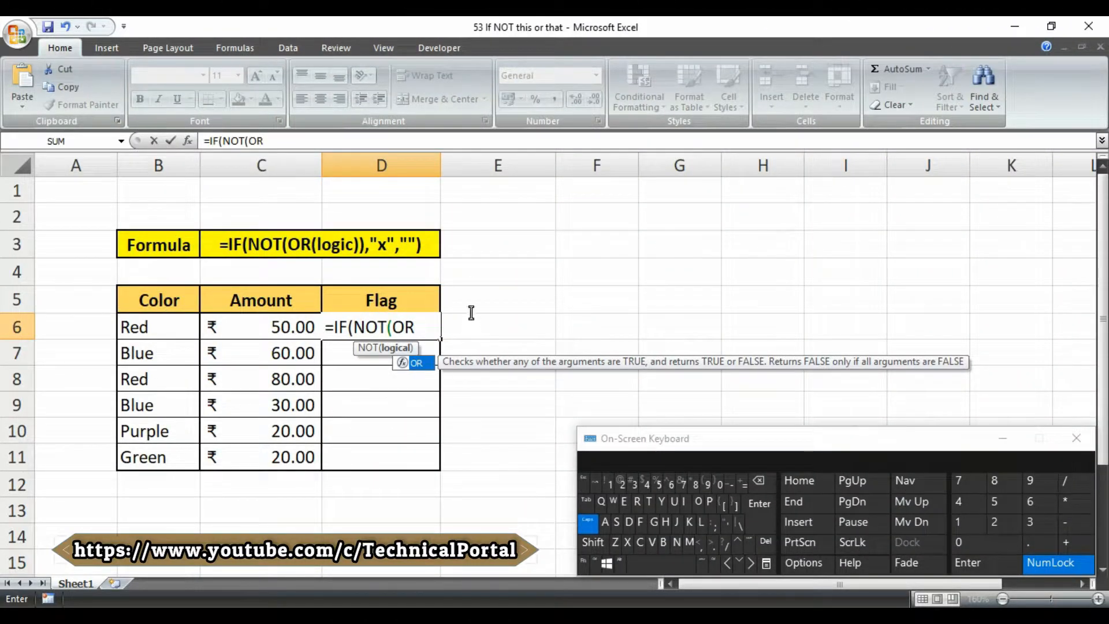
text(()
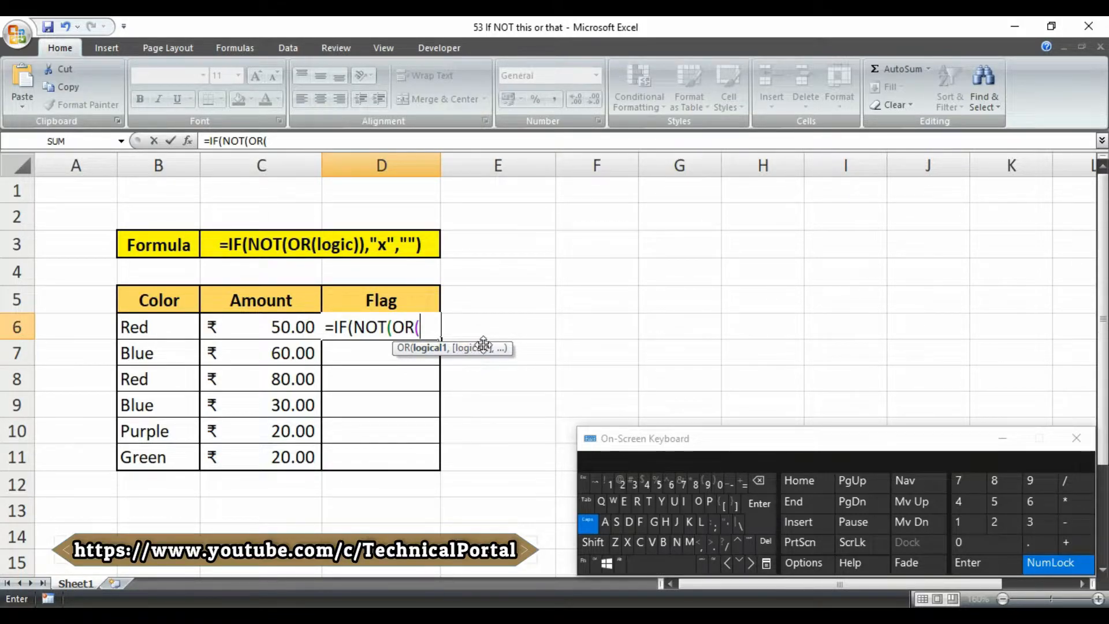
Step: Add the OR conditions B6="RED",B6="GREEN" to the D6 formula and close the OR and NOT functions
click(169, 330)
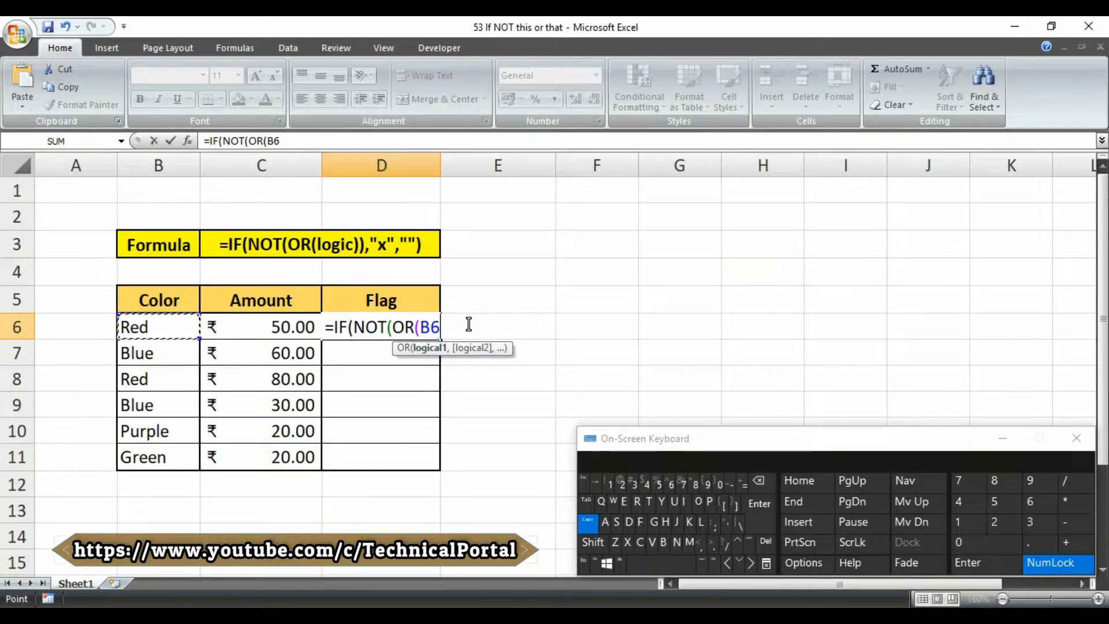
text(="RED)
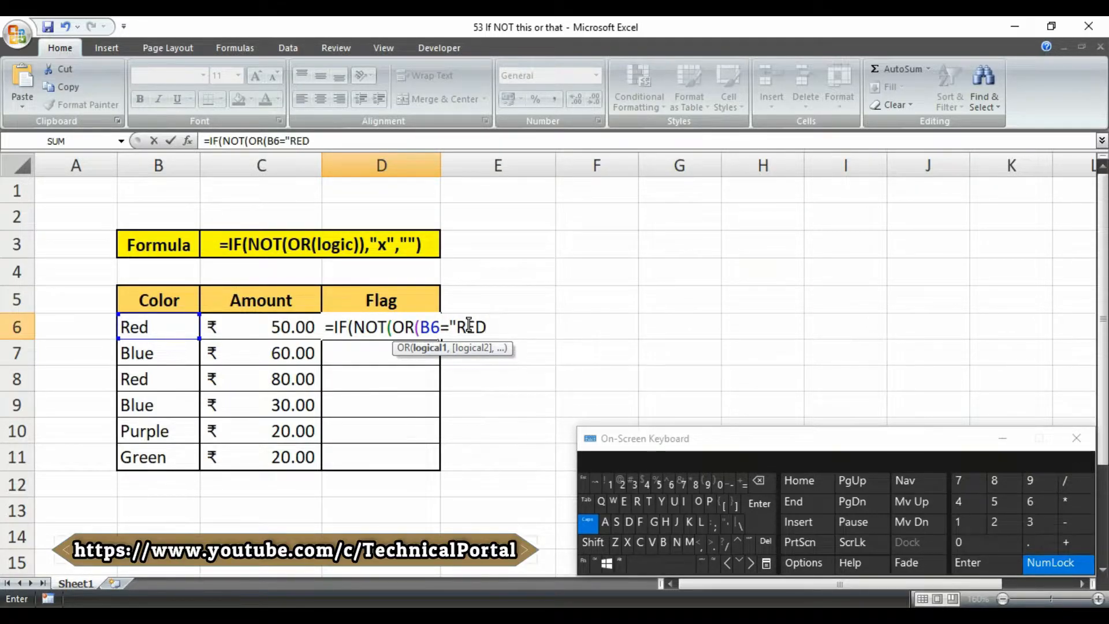
text(")
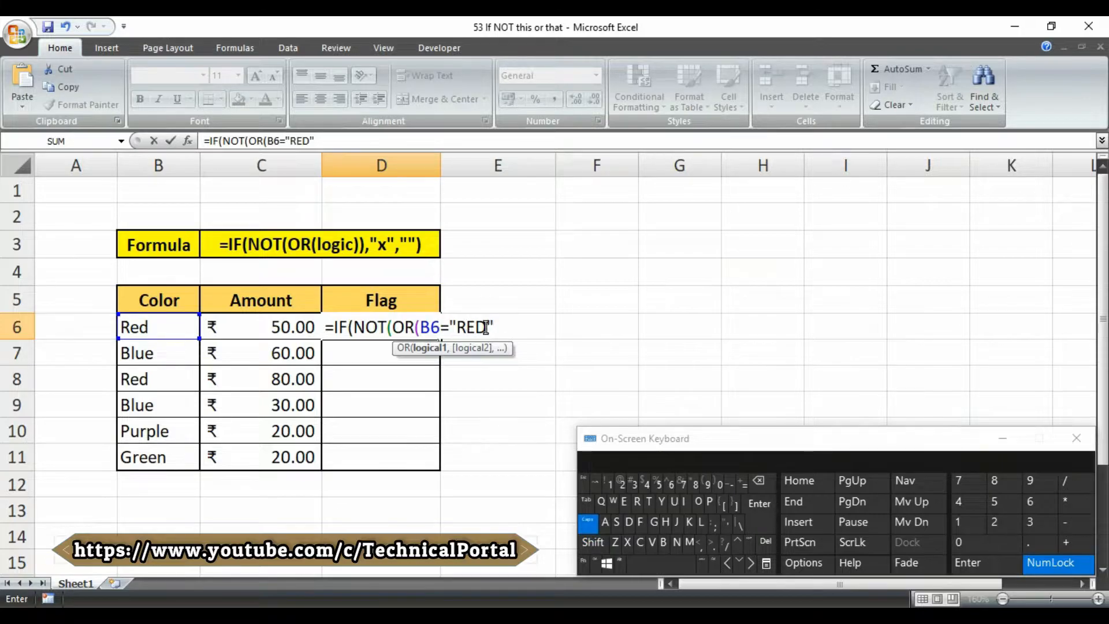
double_click(462, 328)
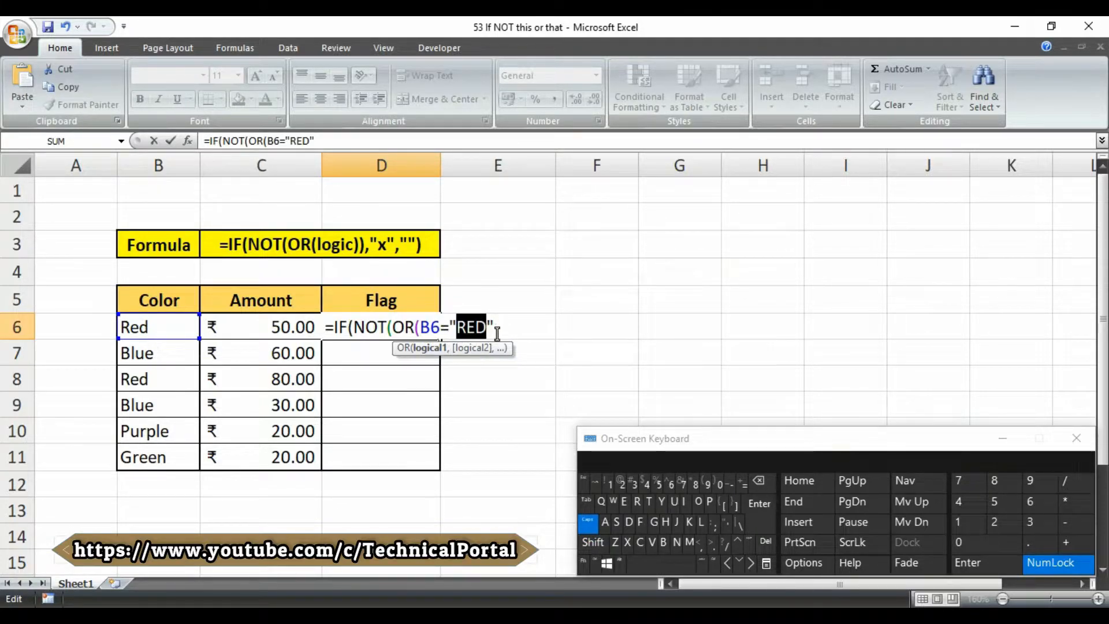
click(496, 329)
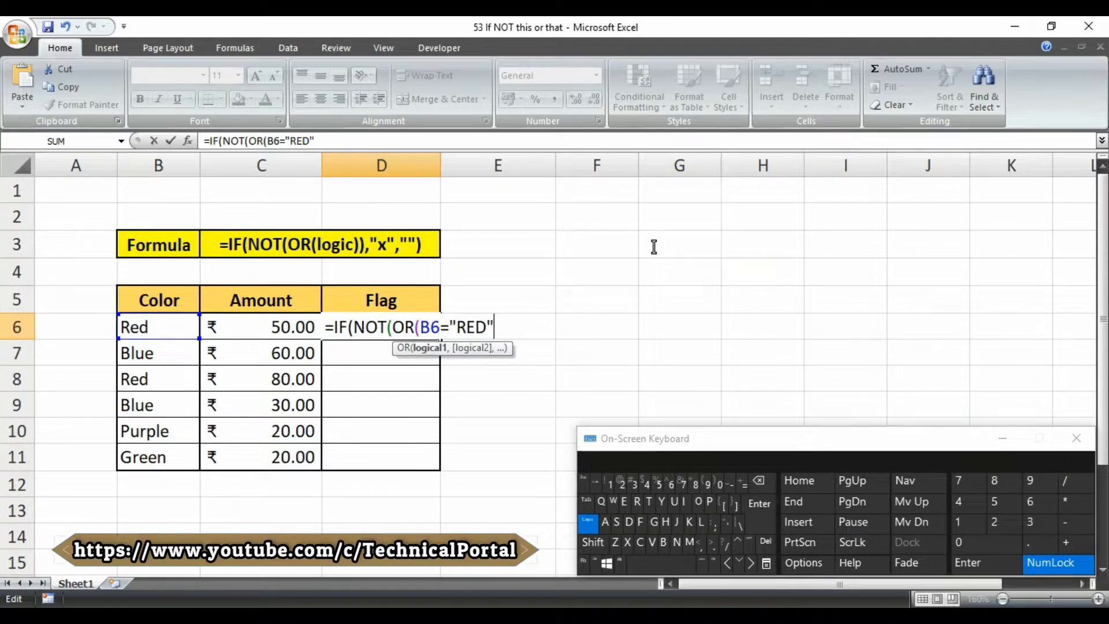
text(,)
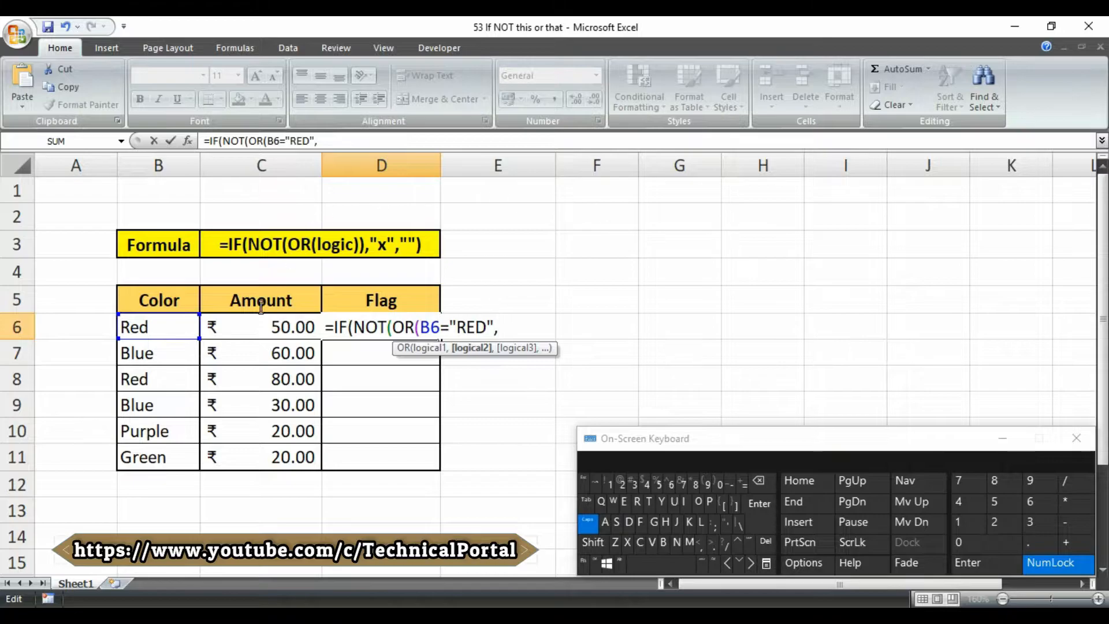
click(165, 330)
text(="GREEN")
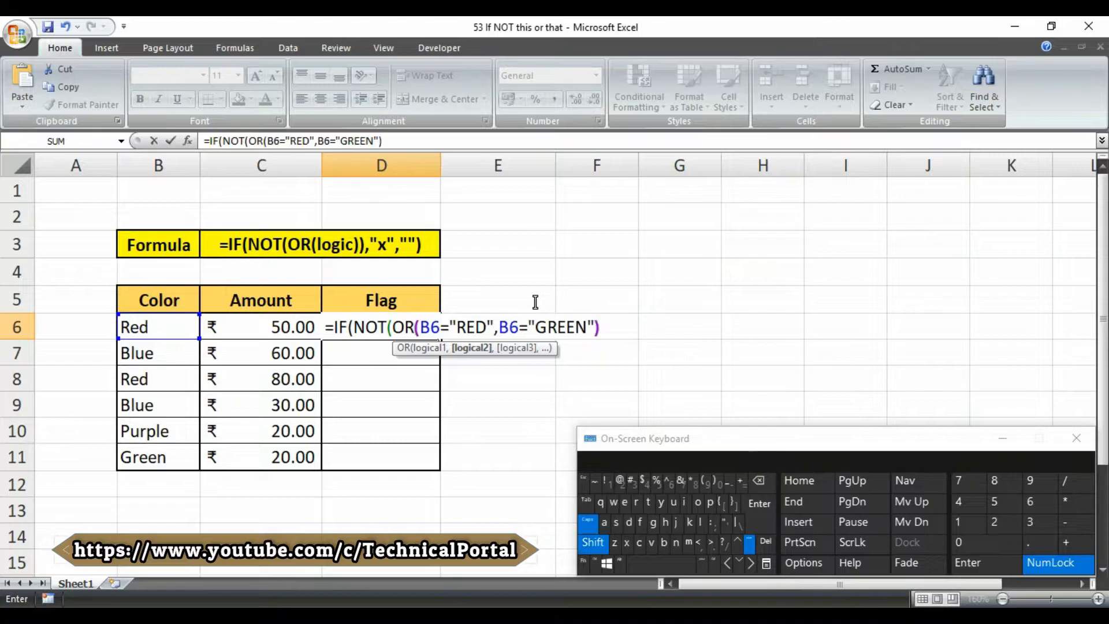
text())
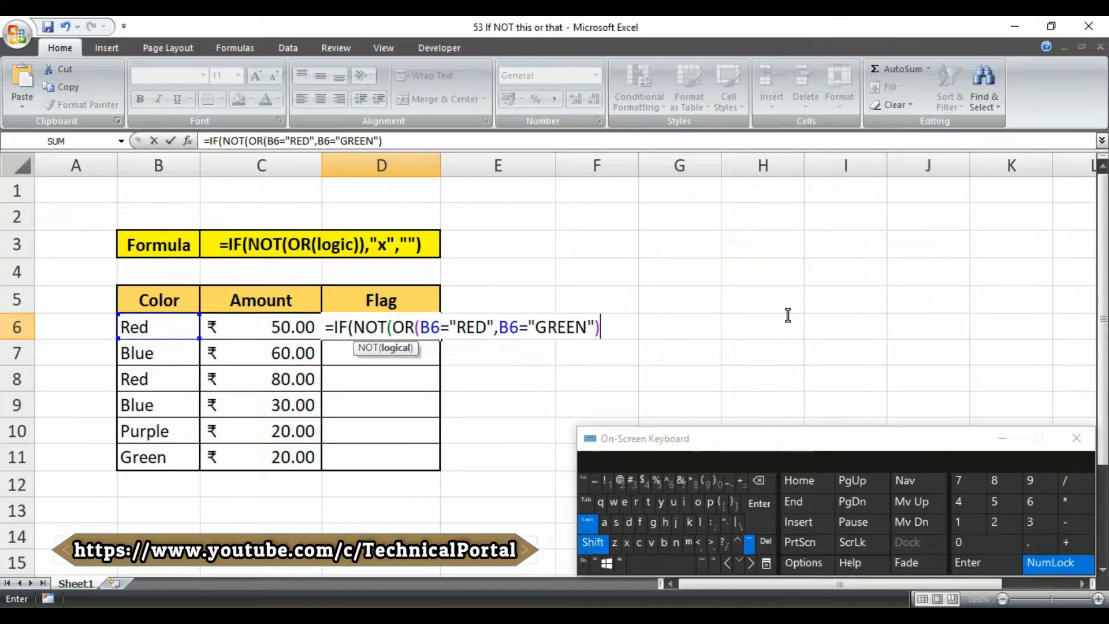
text())
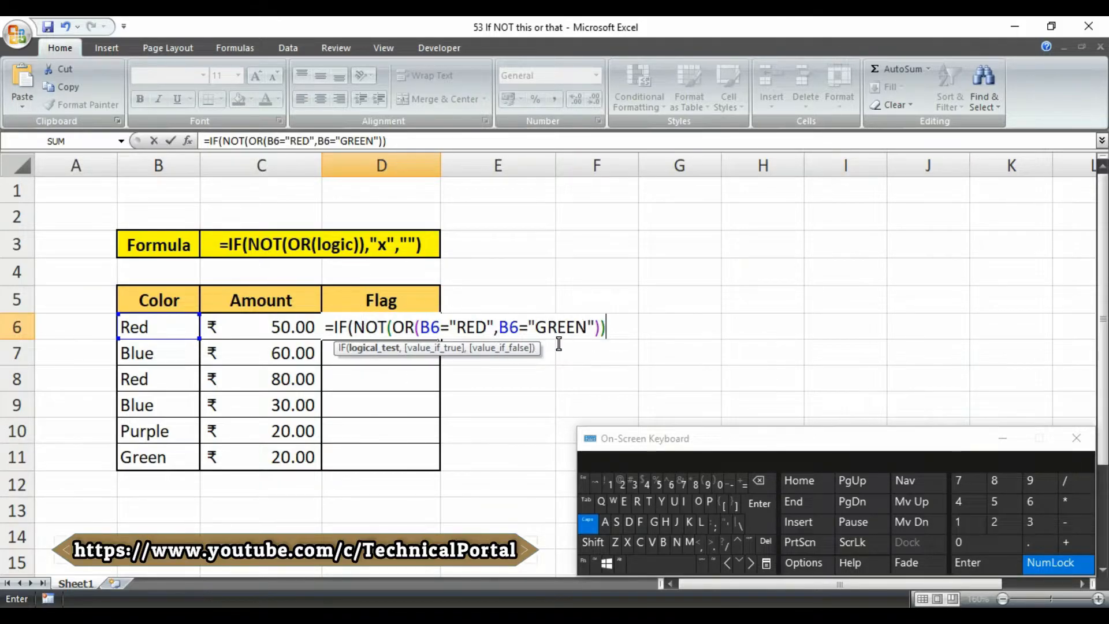
Step: Complete the D6 formula with "X" as the value if true and "" as the value if false
text(,)
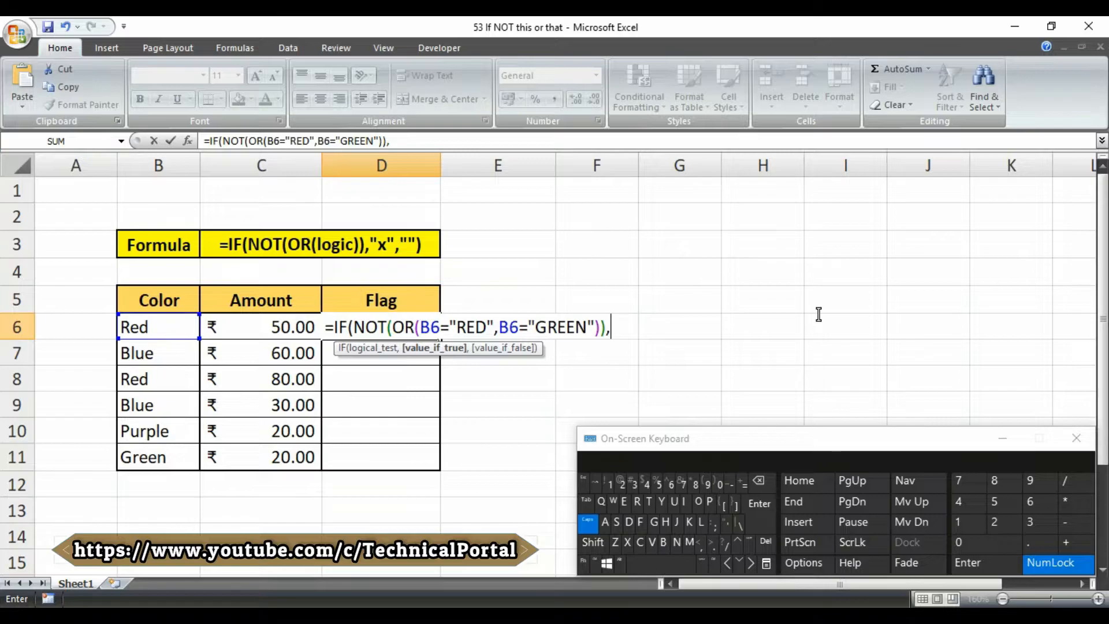
text("X")
double_click(628, 327)
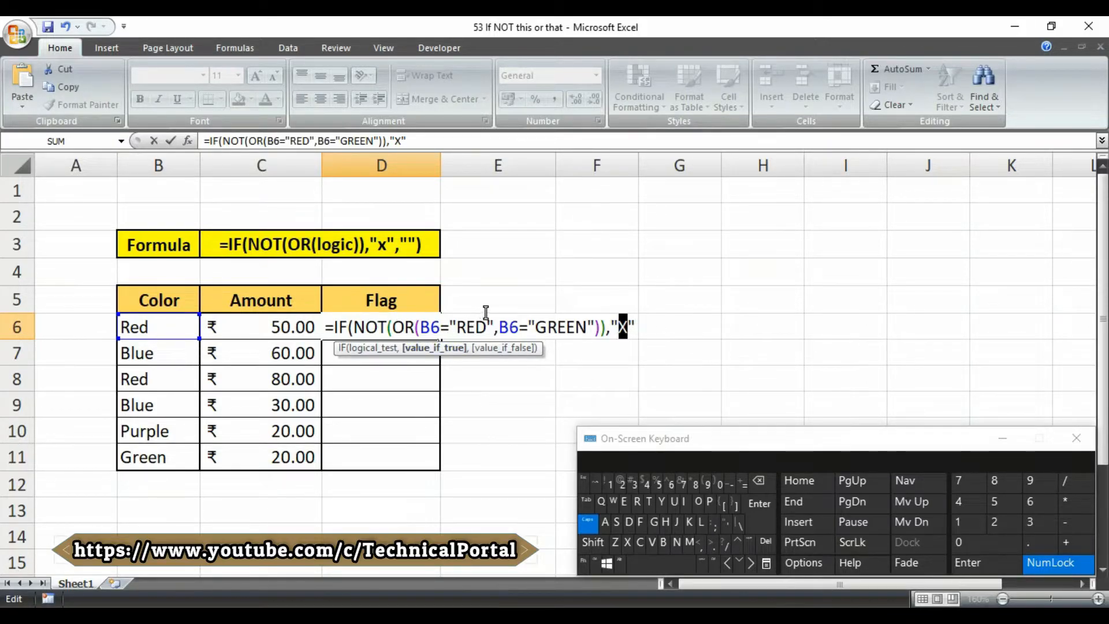
click(643, 332)
text(,)
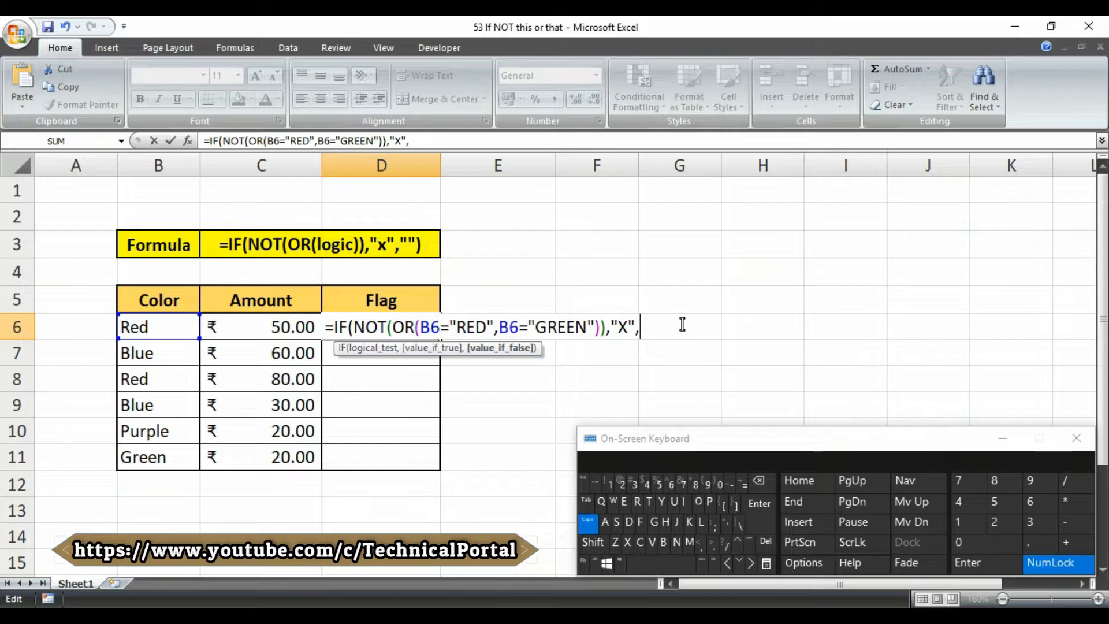
key(shift)
text("")
text())
key(Return)
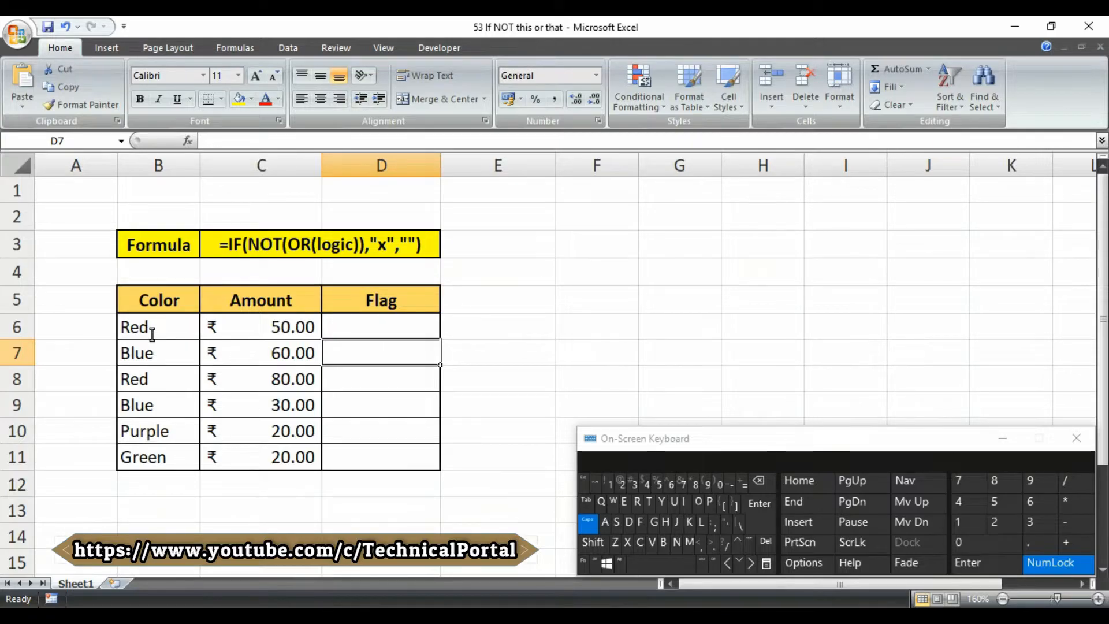
Step: Copy the D6 formula down the Flag column through D11
click(389, 323)
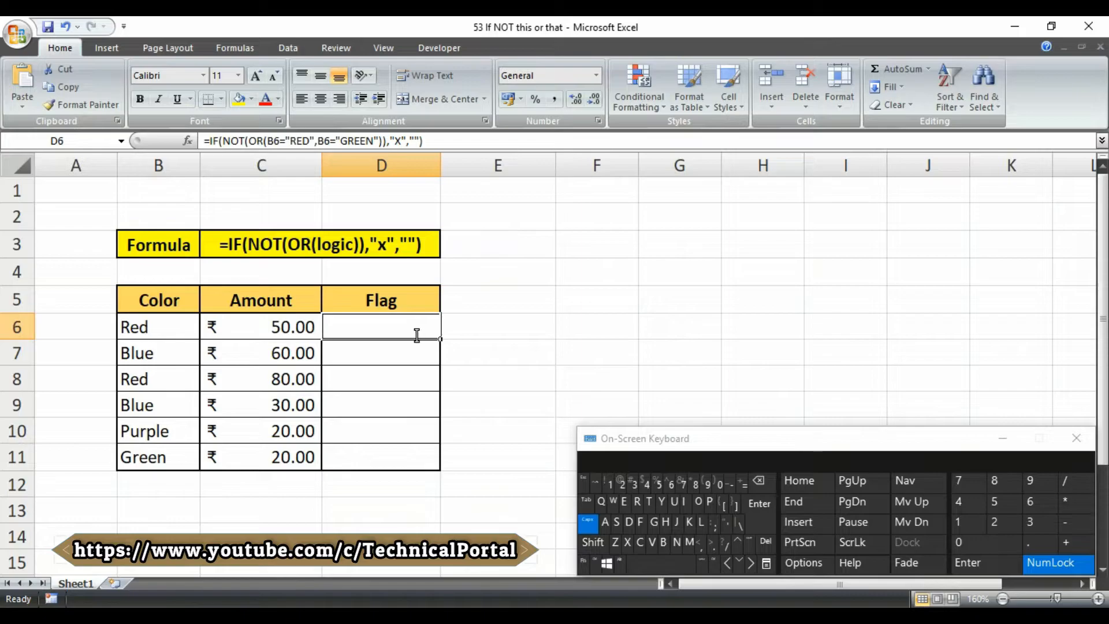
key(ctrl+c)
drag(417, 333, 411, 448)
key(Return)
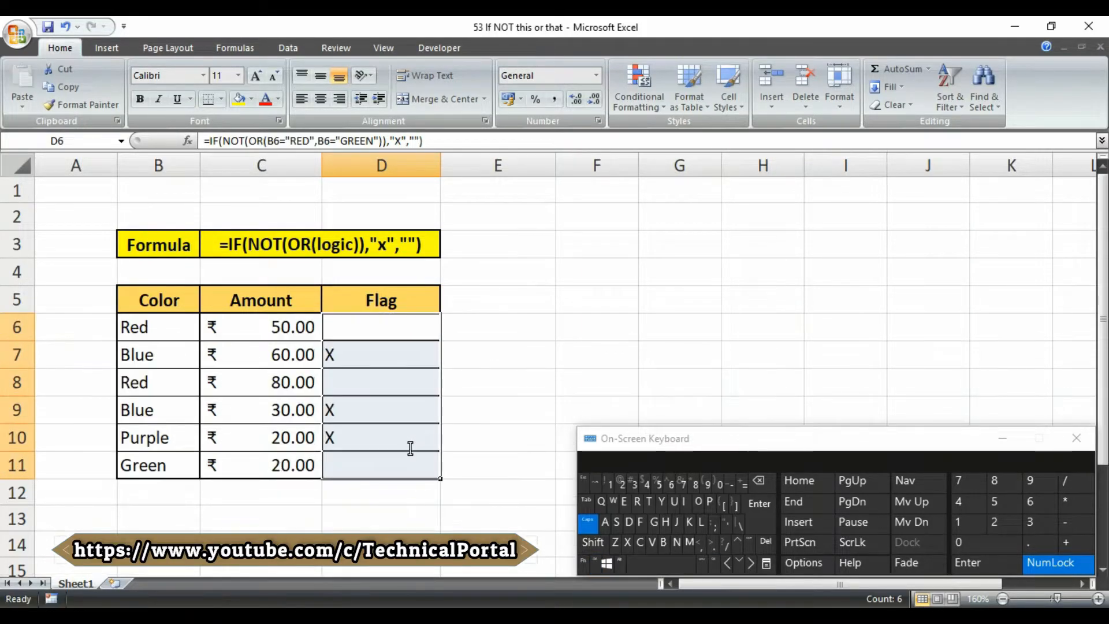
Step: Check the flags for the Blue rows 7 and 9, including the formula in D7
click(165, 353)
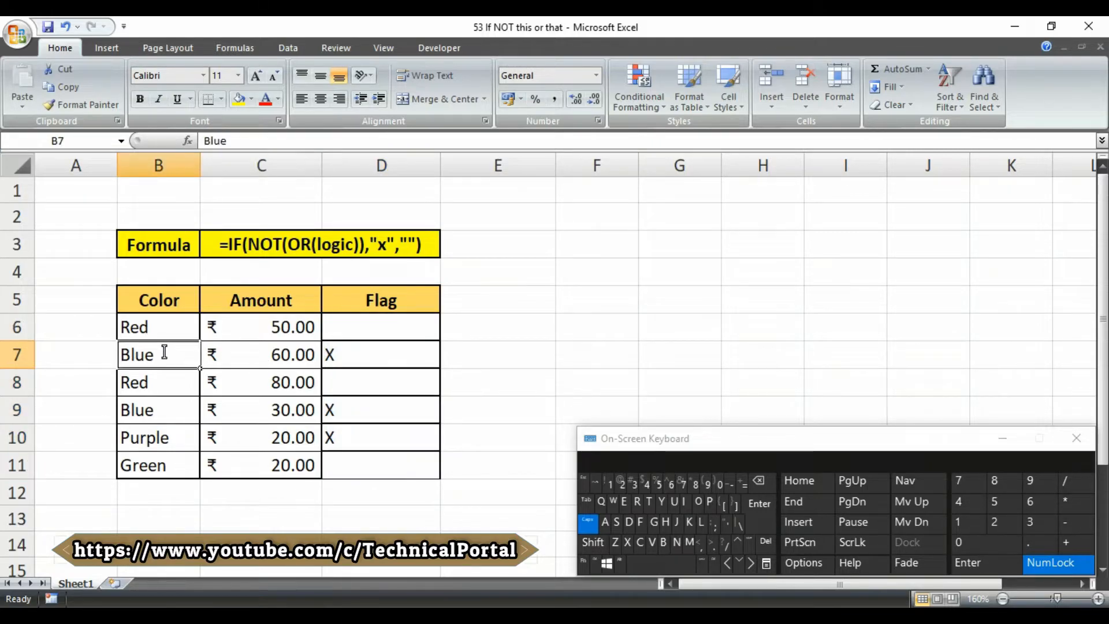
double_click(364, 354)
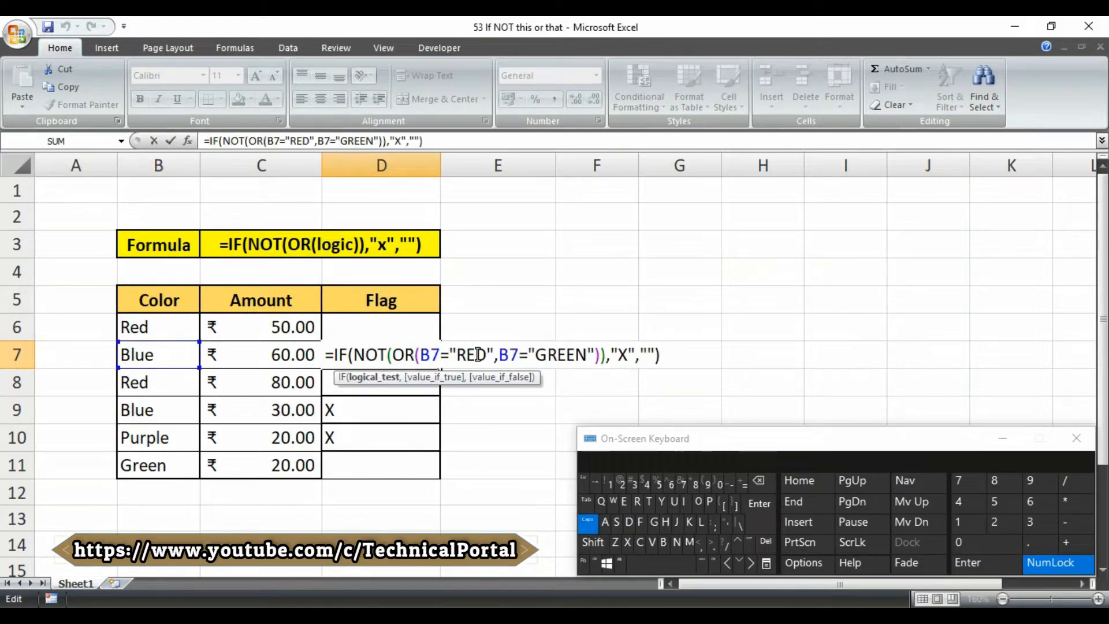
key(Return)
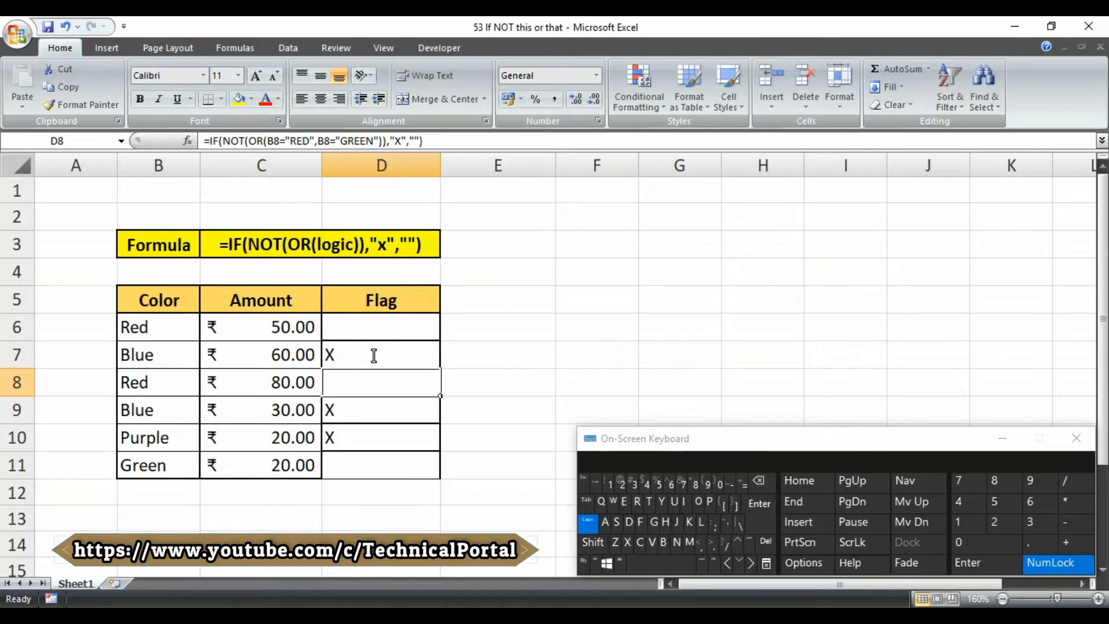
click(159, 417)
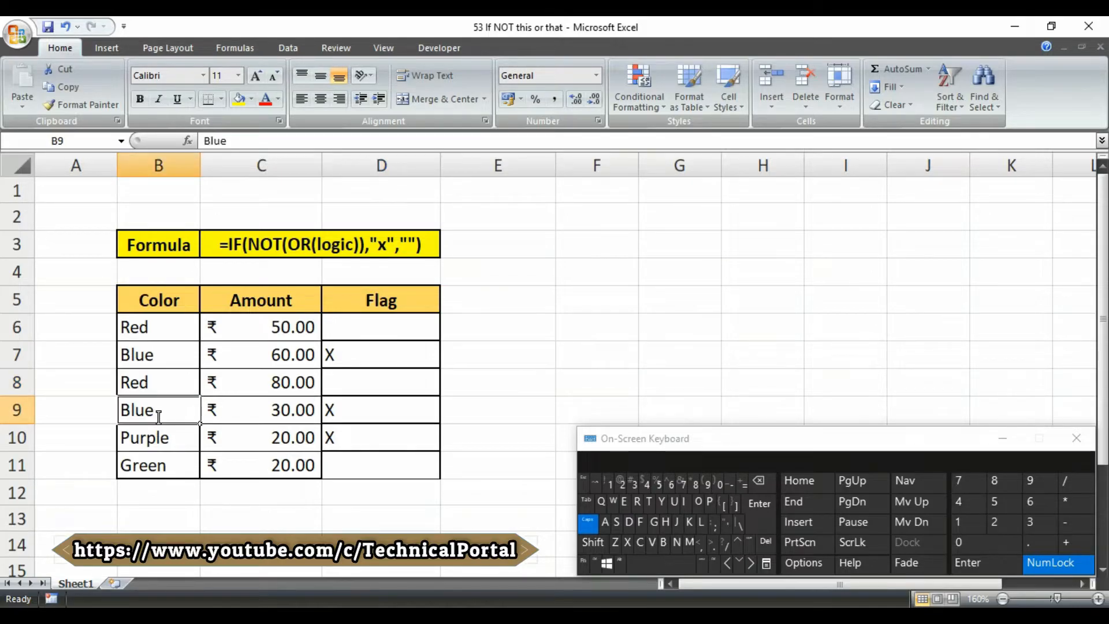
click(370, 417)
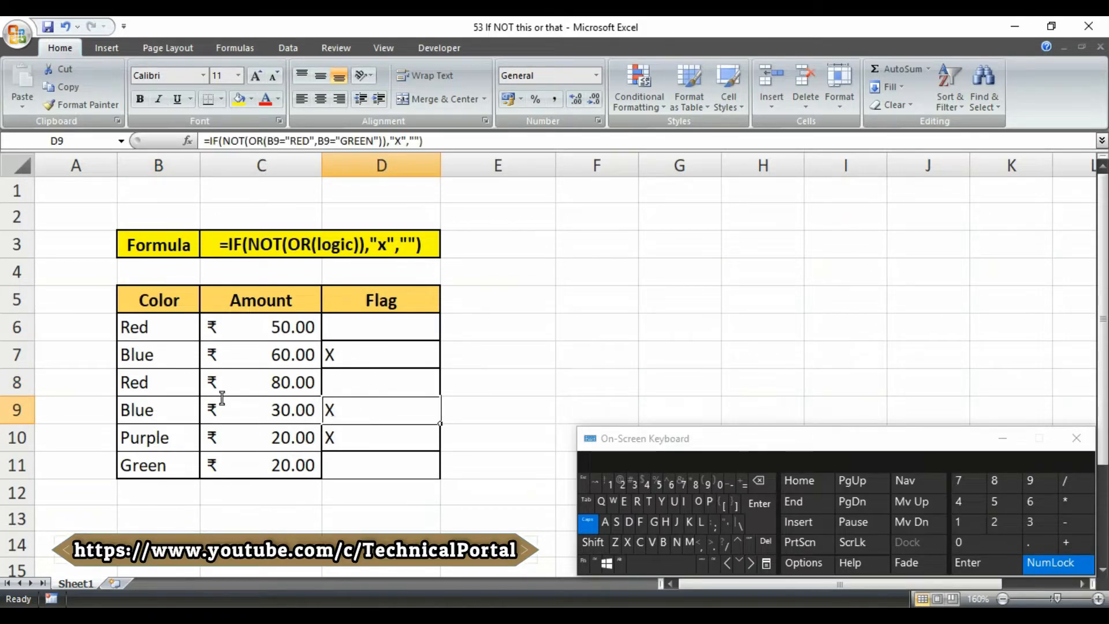
Step: Change the color in B8 to YELLOW
click(159, 381)
key(BackSpace)
text(YELO)
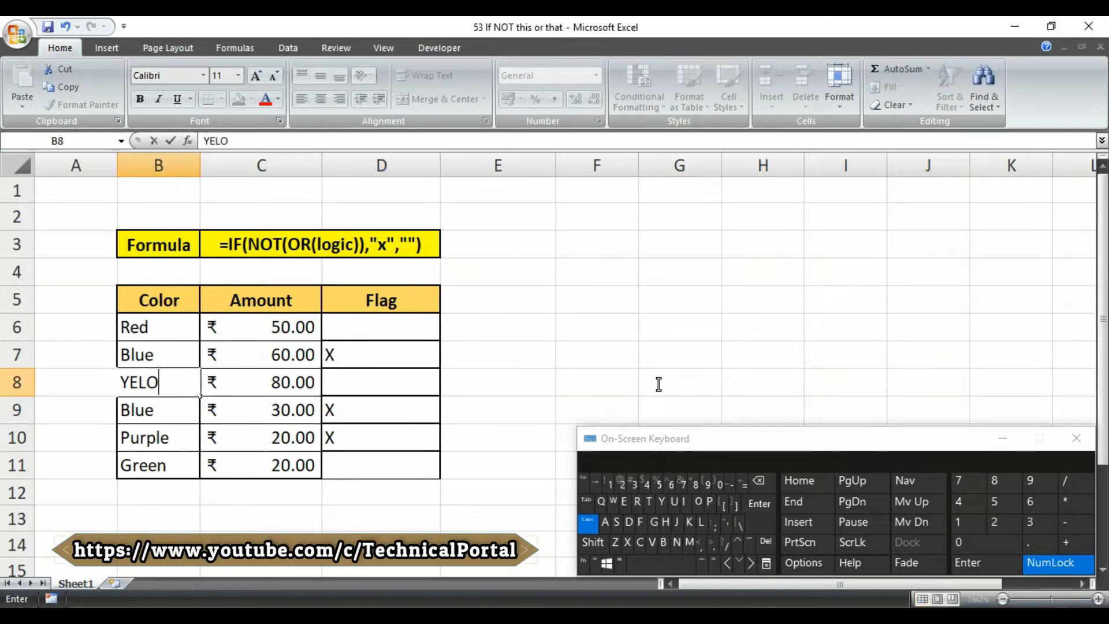
key(BackSpace)
text(LOW)
key(Return)
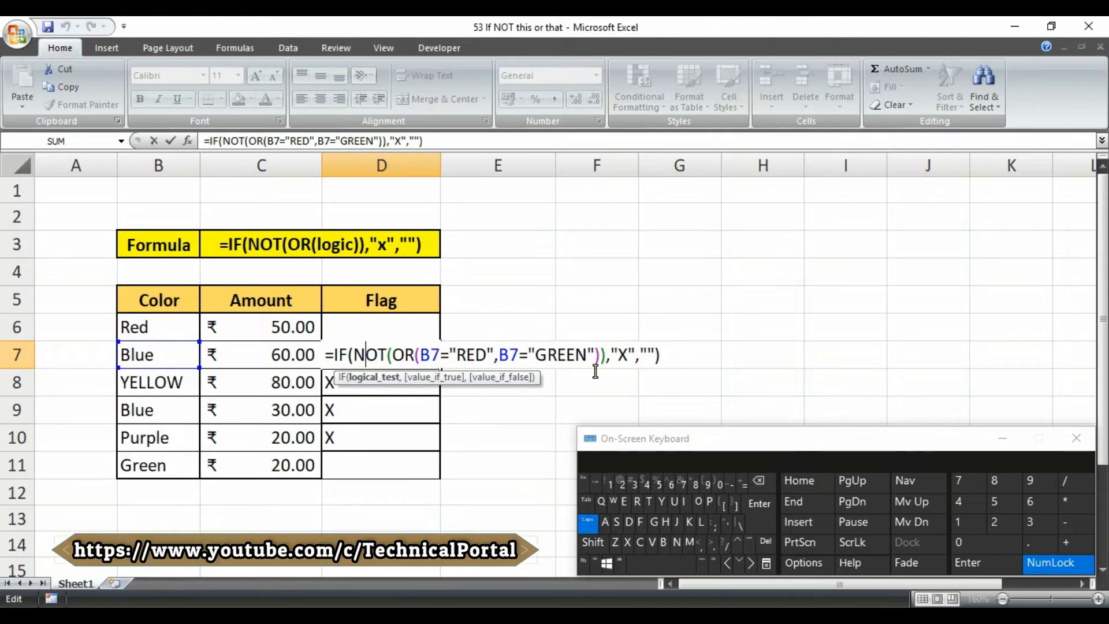
Step: Examine the value-if-true, value-if-false and OR parts of the D7 formula
double_click(623, 354)
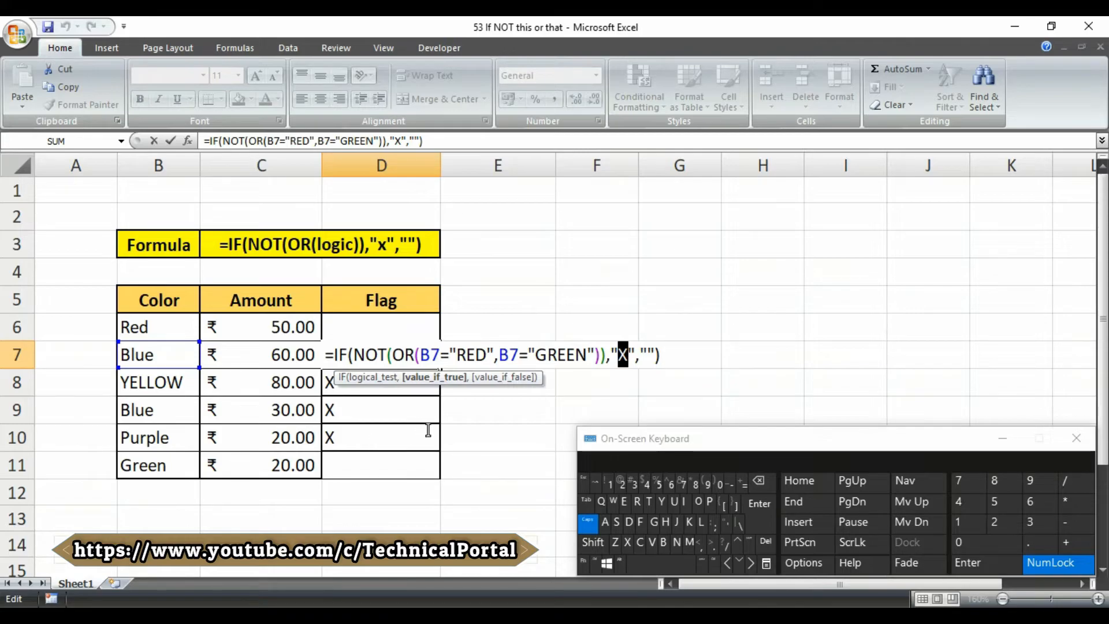
drag(637, 355, 651, 355)
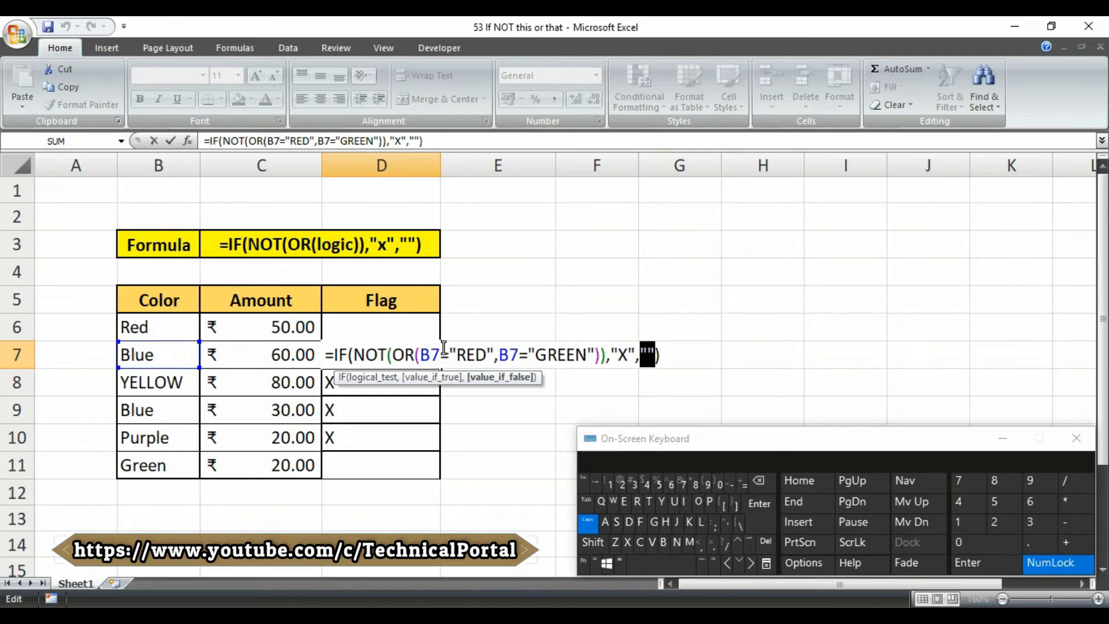
double_click(399, 352)
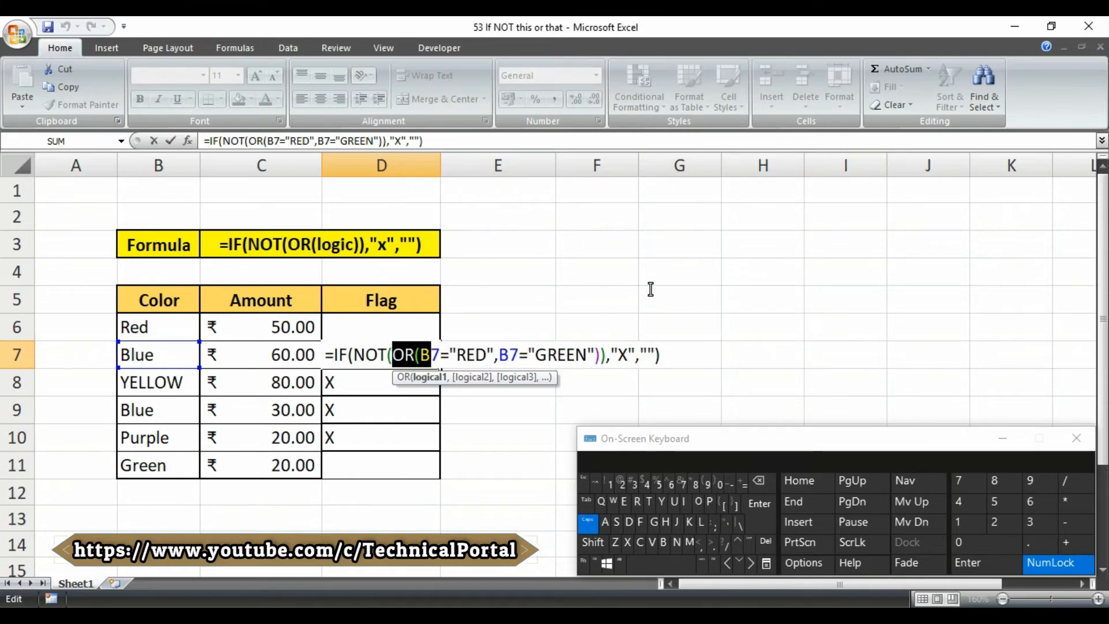
drag(639, 354, 655, 354)
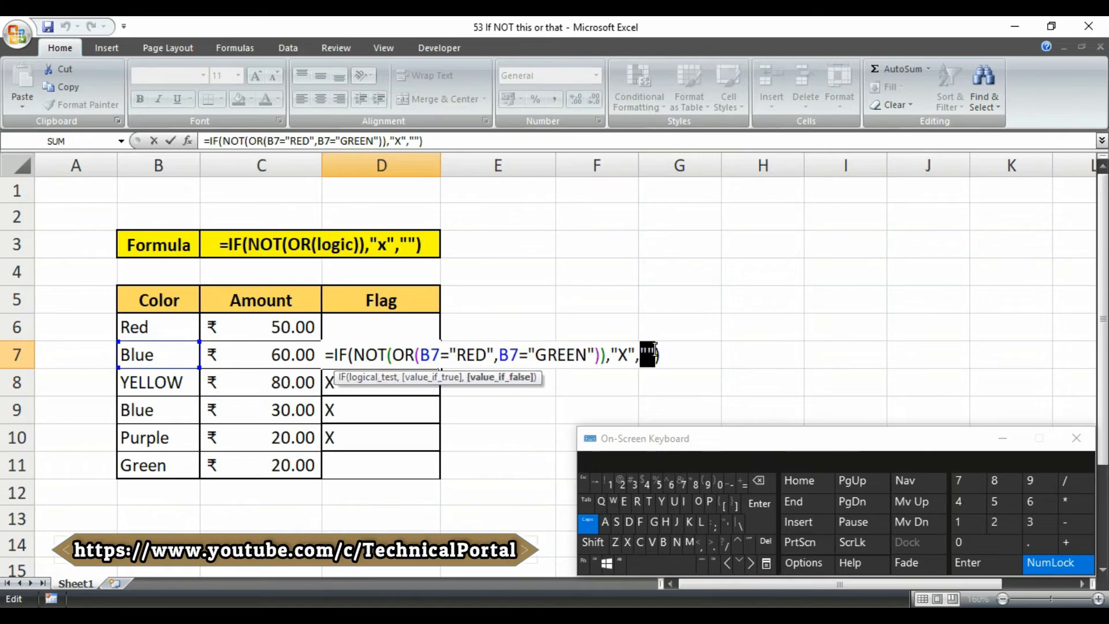